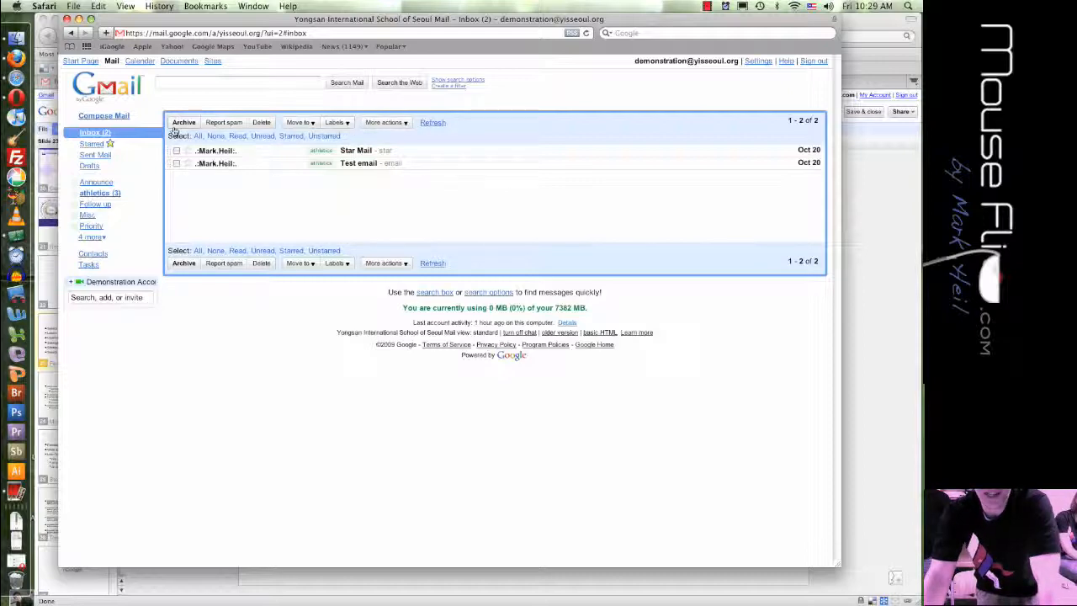
- Start a new label from the Labels list's extra options and name it 'scot'
left_click_drag(177, 19, 277, 20)
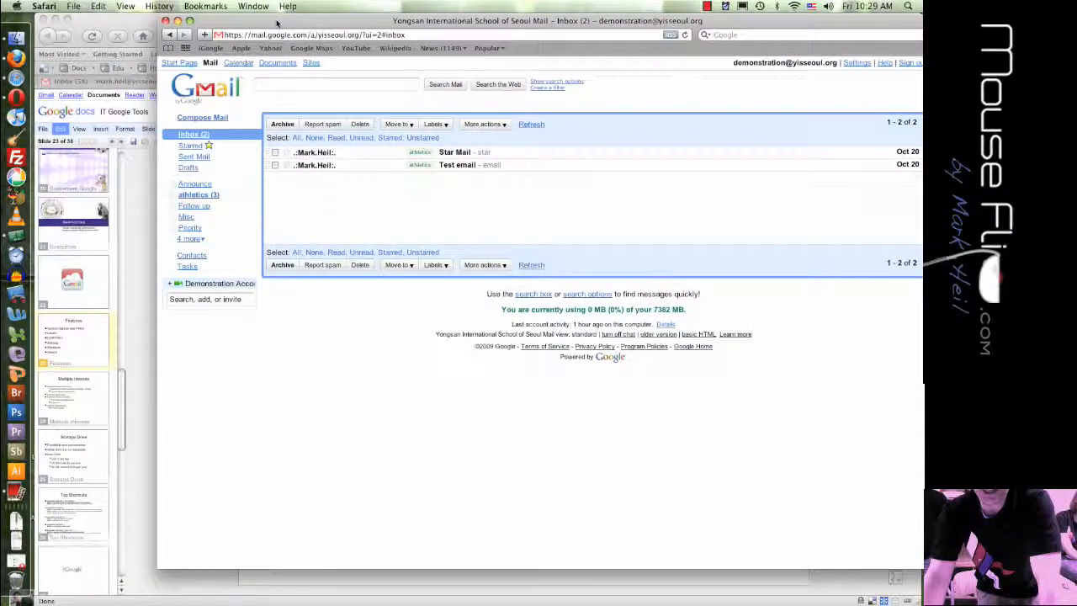
left_click(433, 124)
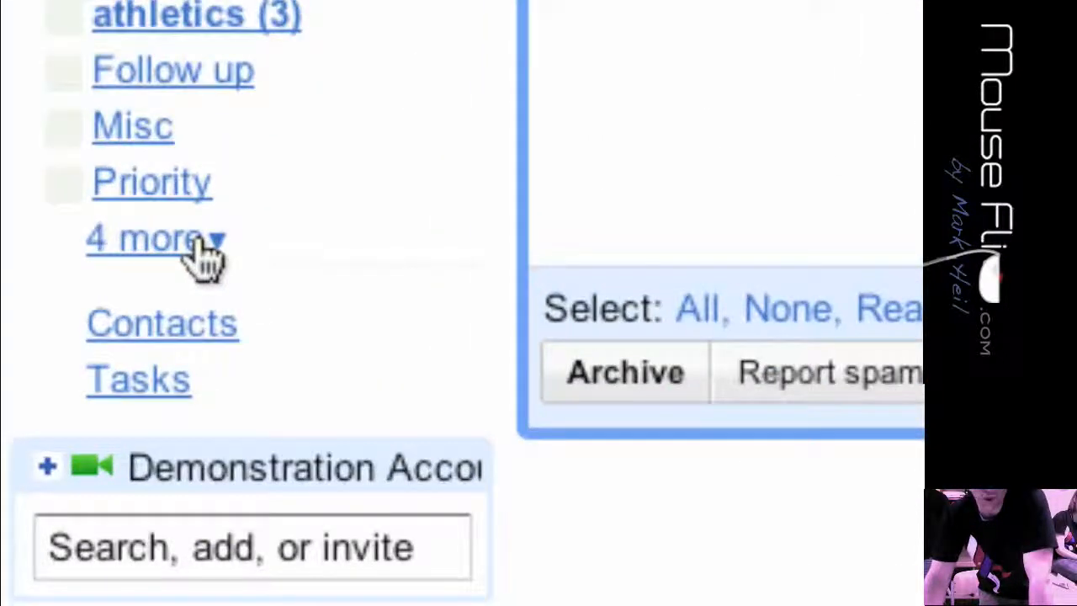
left_click(200, 244)
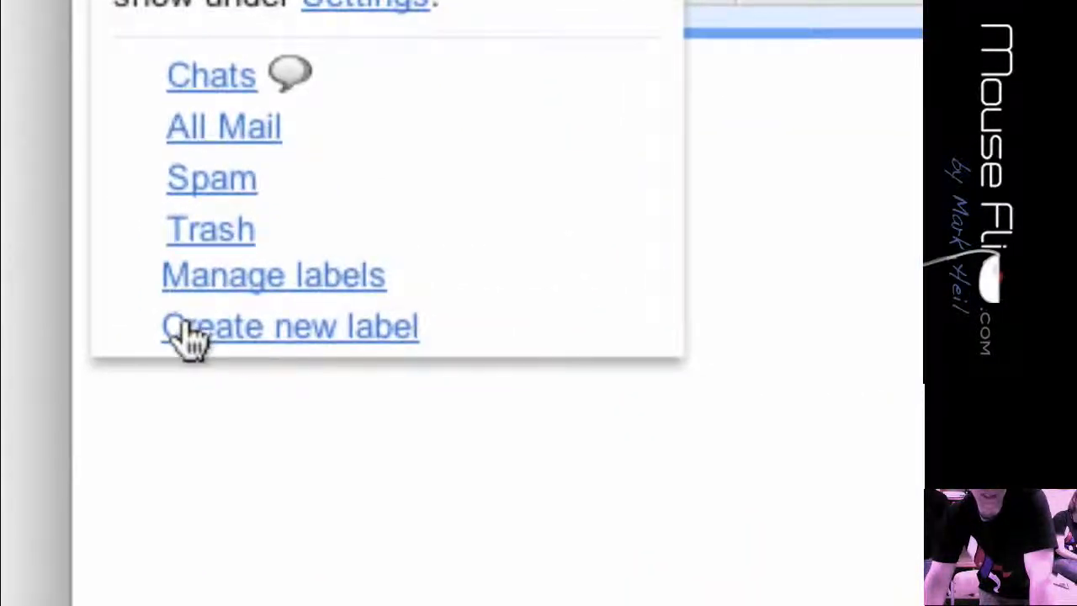
left_click(201, 348)
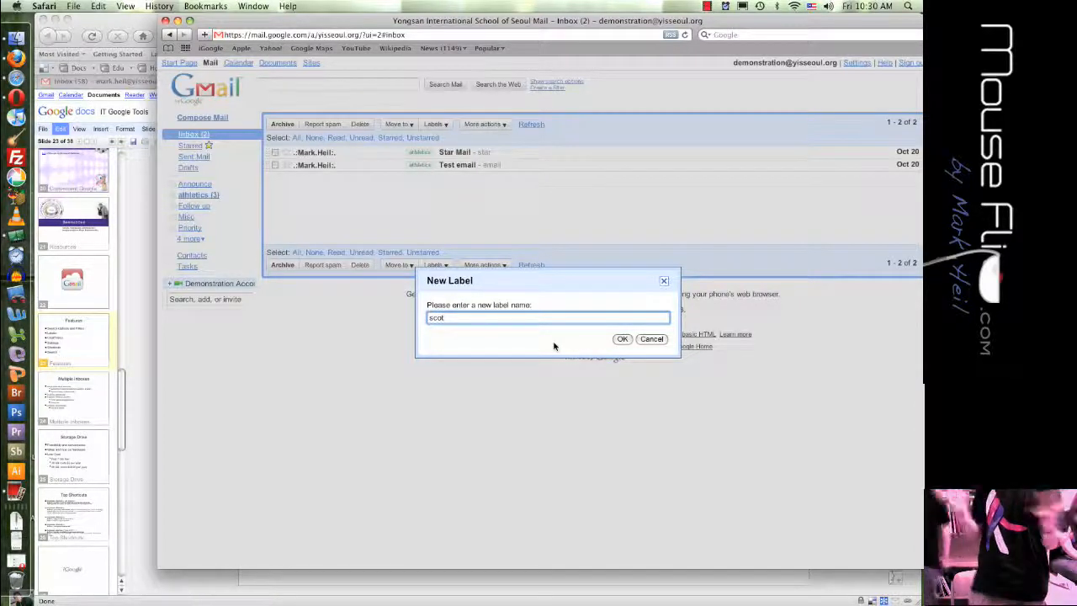
- Confirm the 'scot' label and colour it green from its sidebar options
left_click(622, 339)
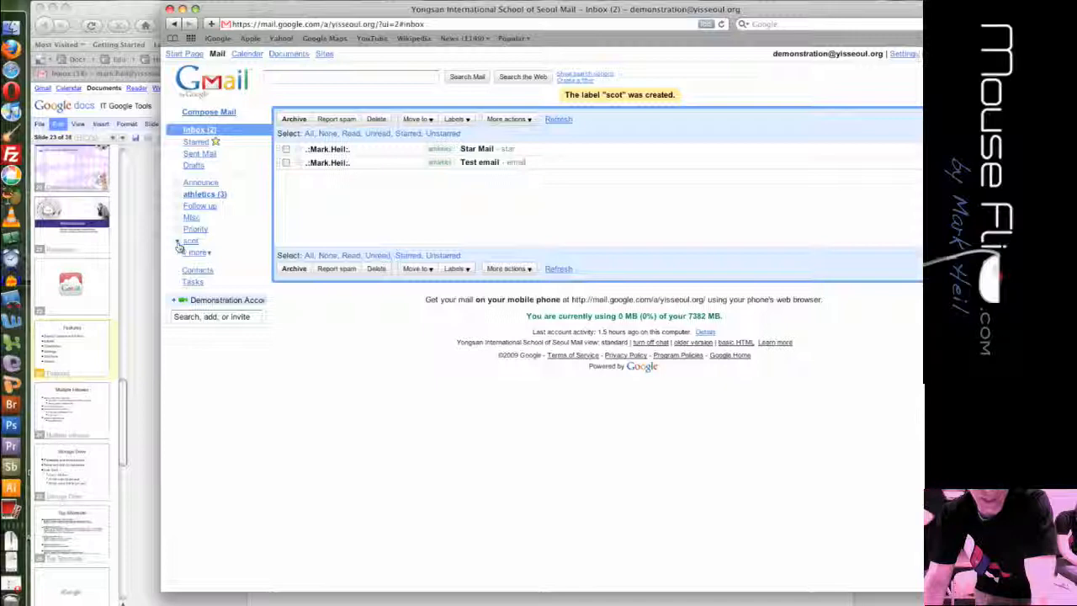
left_click(158, 239)
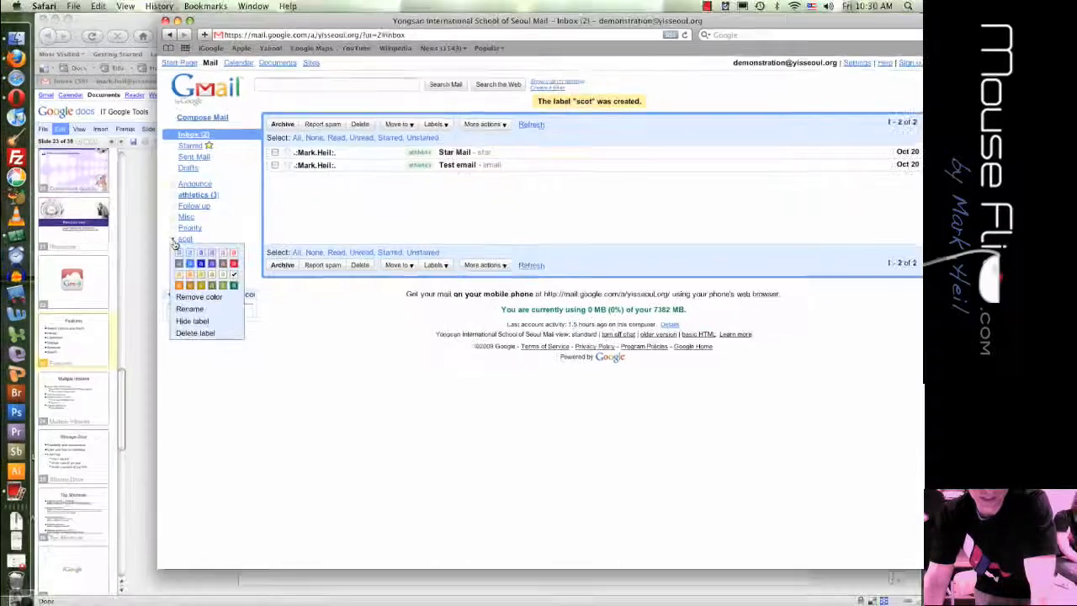
left_click(234, 288)
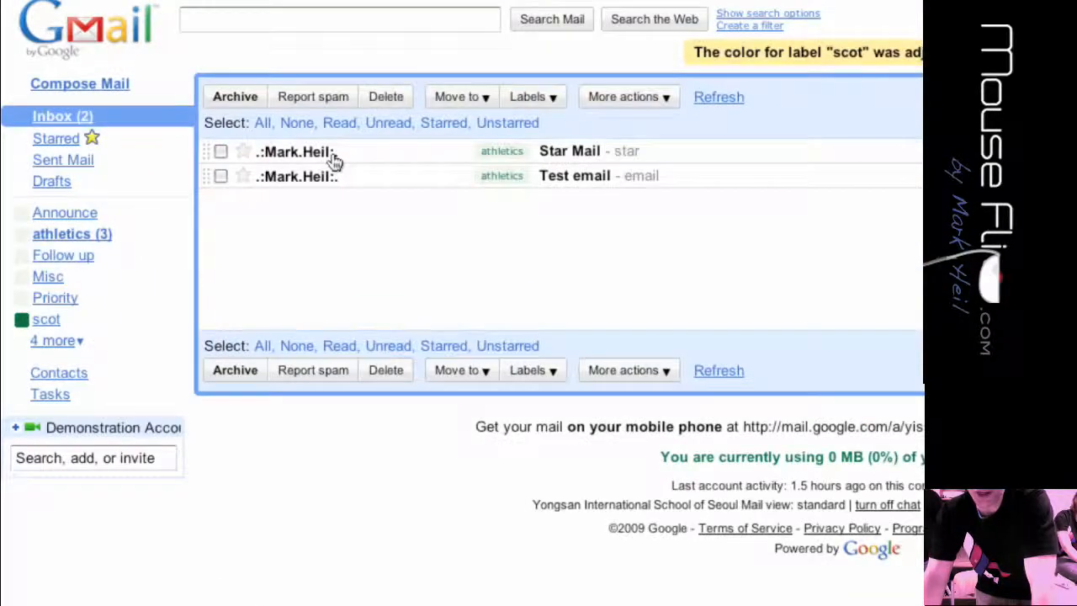
- Select Star Mail and browse the label list, then cancel without labelling it
mouse_move(329, 154)
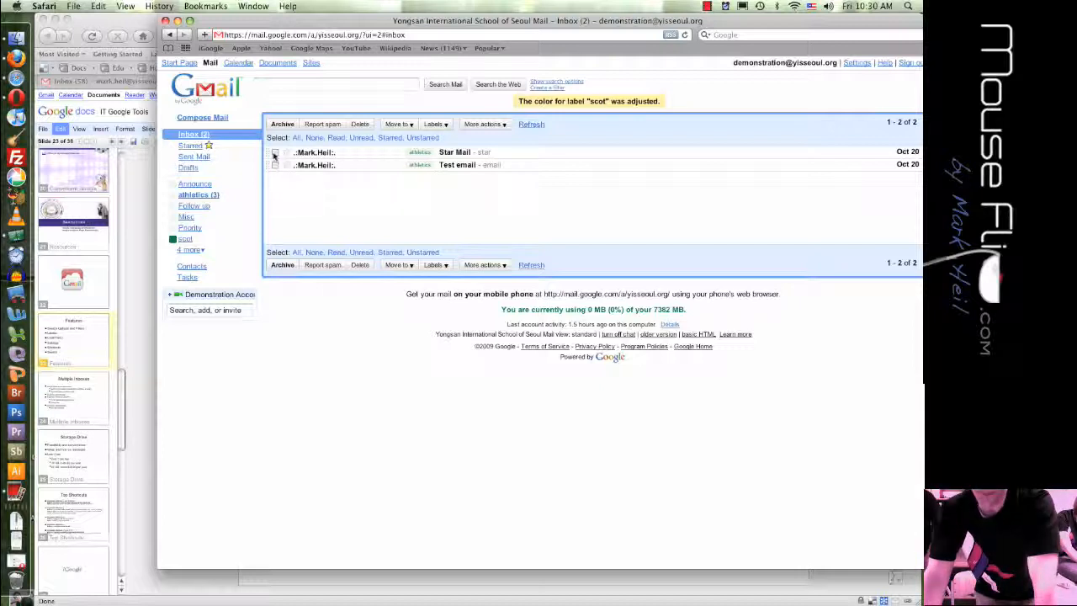
left_click(274, 154)
left_click(444, 125)
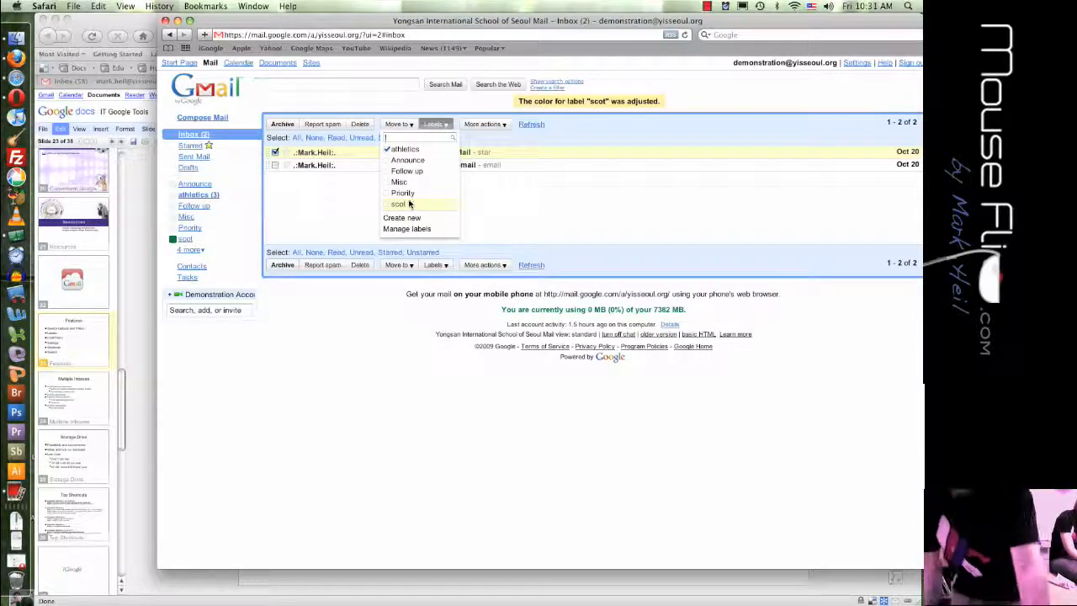
left_click(276, 153)
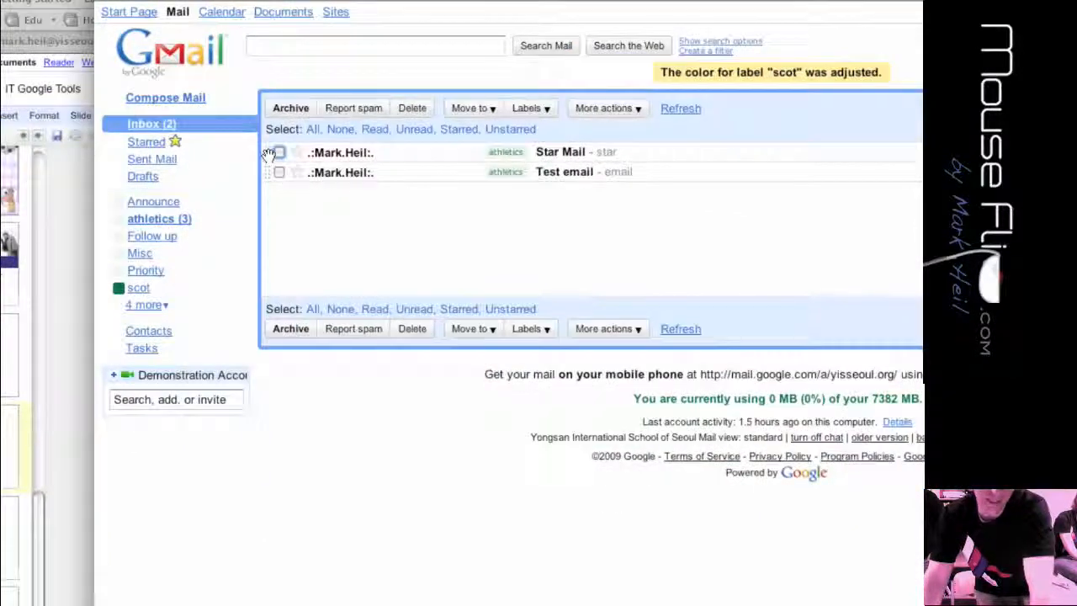
- Drag Star Mail onto the scot label, check it under scot, and return to the inbox
left_click(278, 152)
left_click_drag(277, 153, 172, 286)
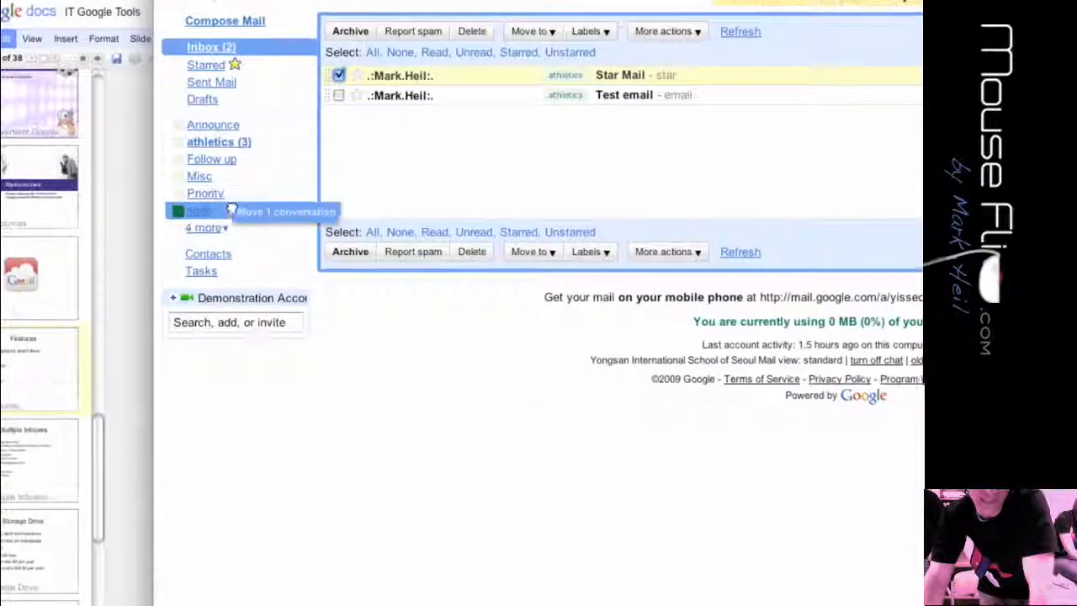
left_click_drag(231, 209, 229, 210)
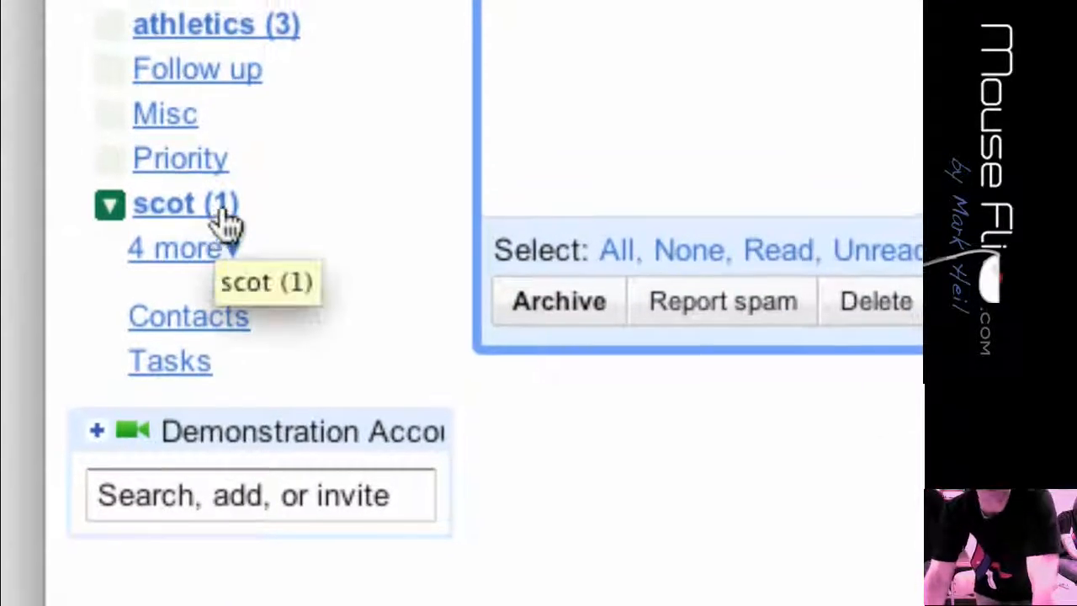
left_click(224, 214)
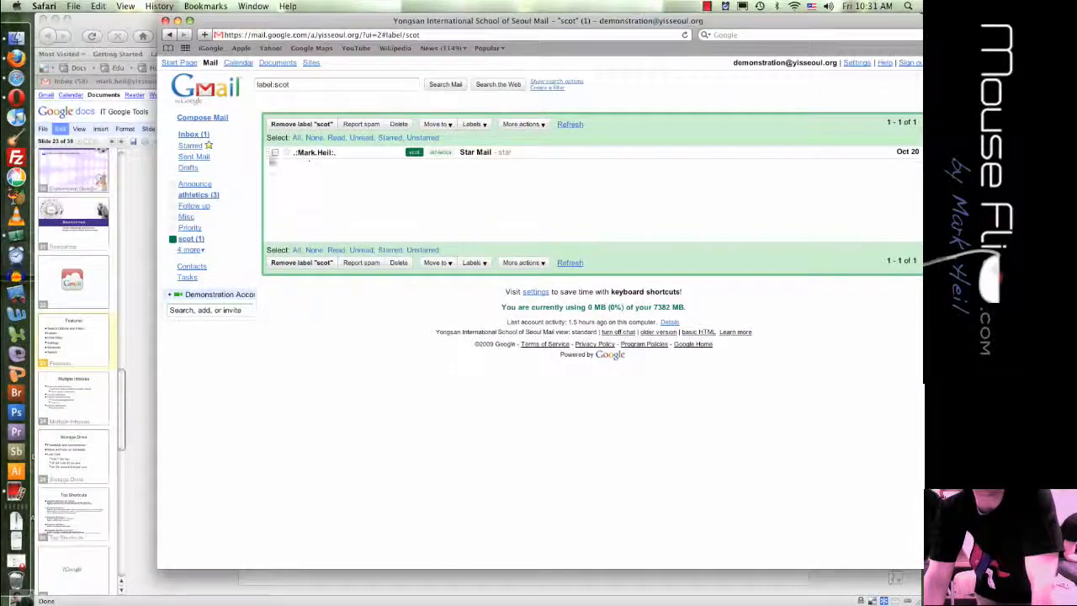
left_click(166, 113)
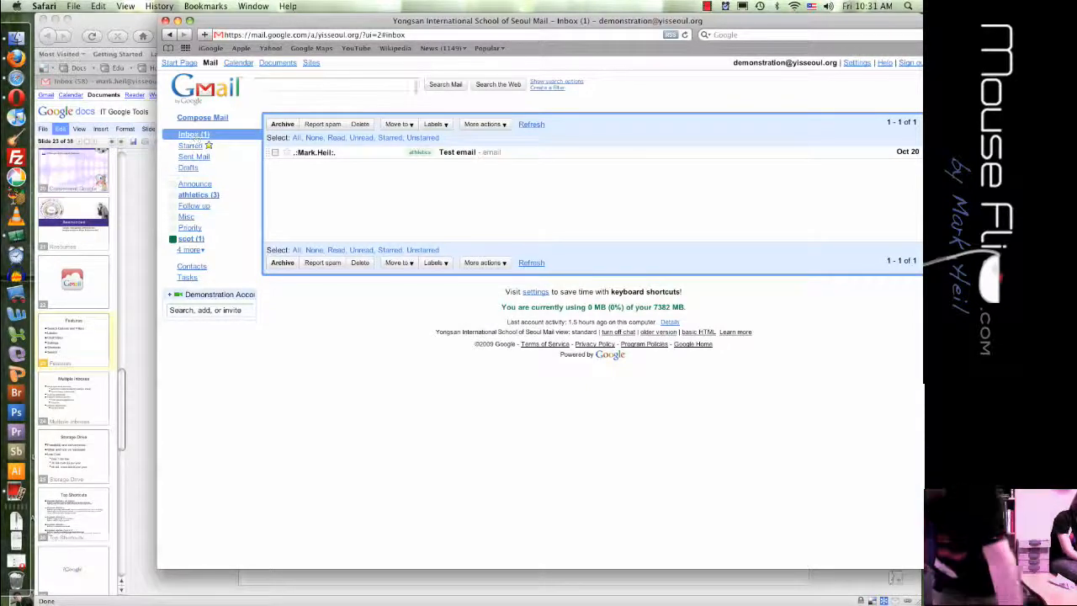
- Open the Create a filter form beside the search buttons
left_click_drag(375, 28, 293, 31)
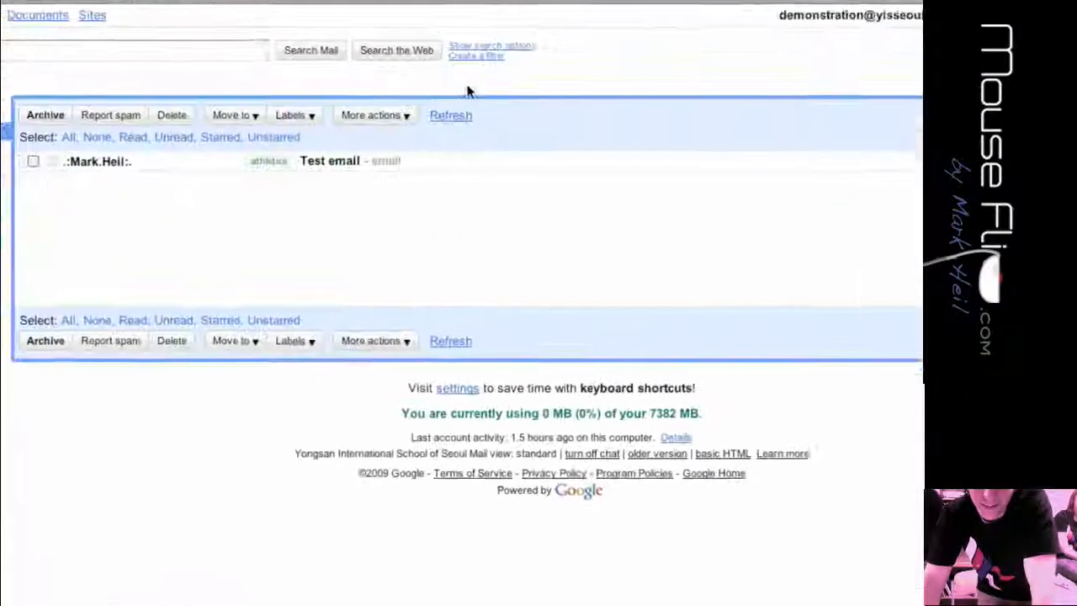
right_click(457, 94)
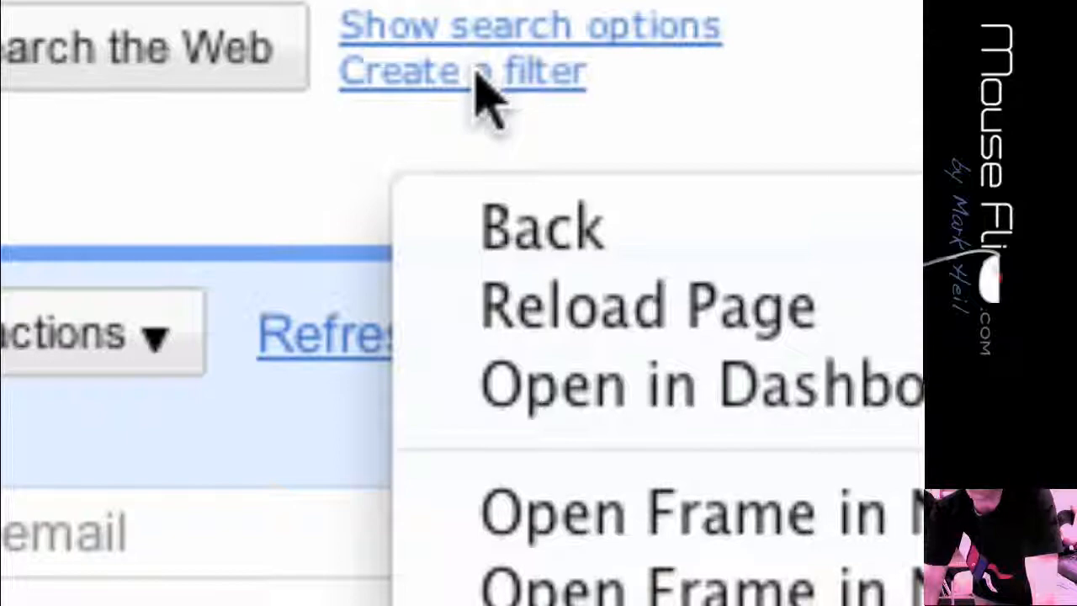
left_click(474, 74)
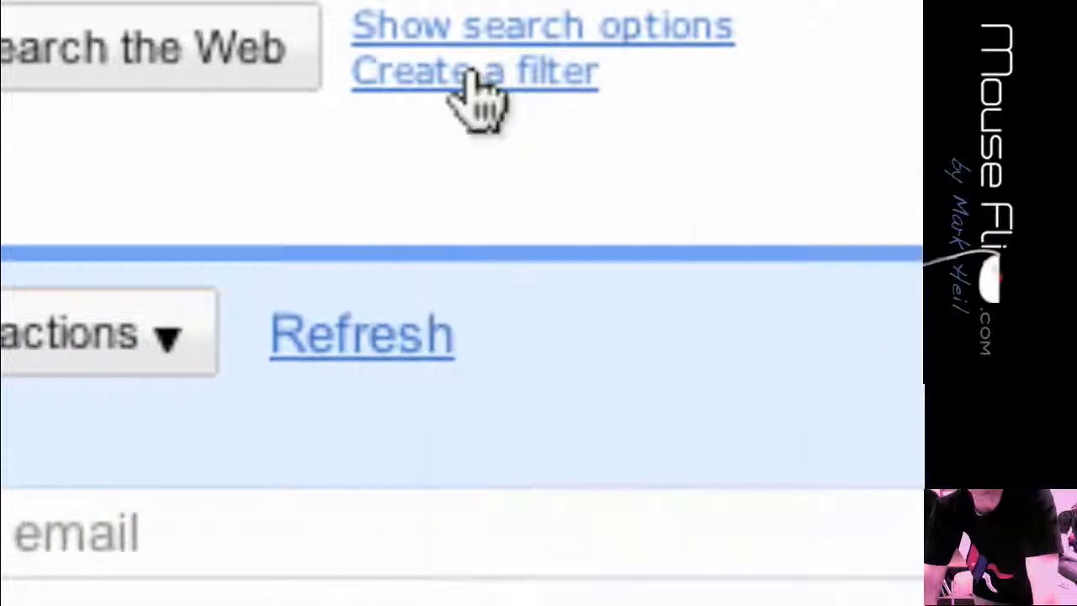
left_click(469, 76)
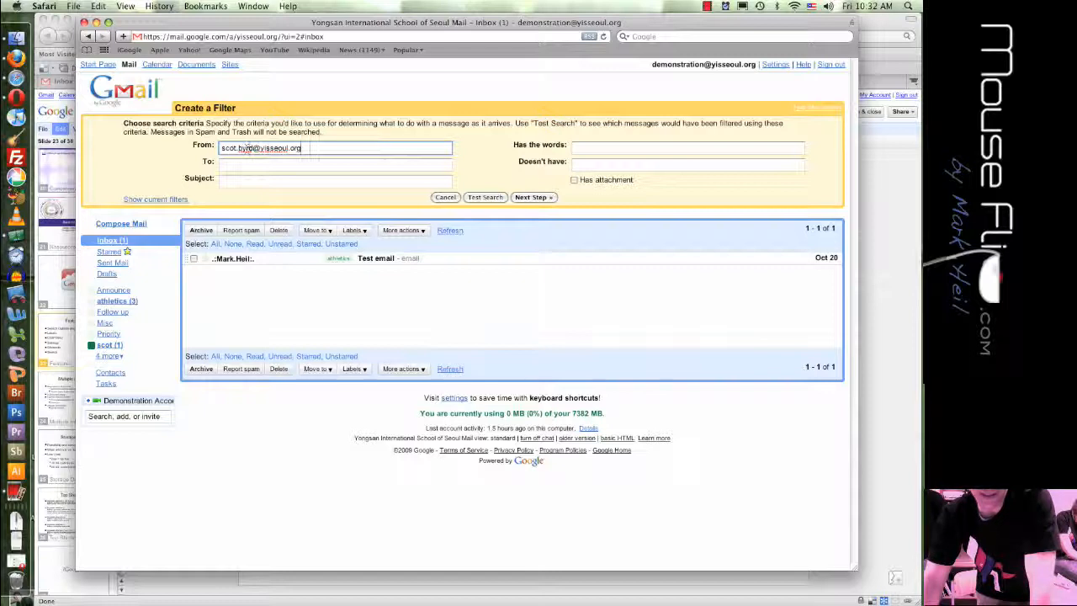
- Replace the From criterion with the sender's e-mail address
double_click(251, 148)
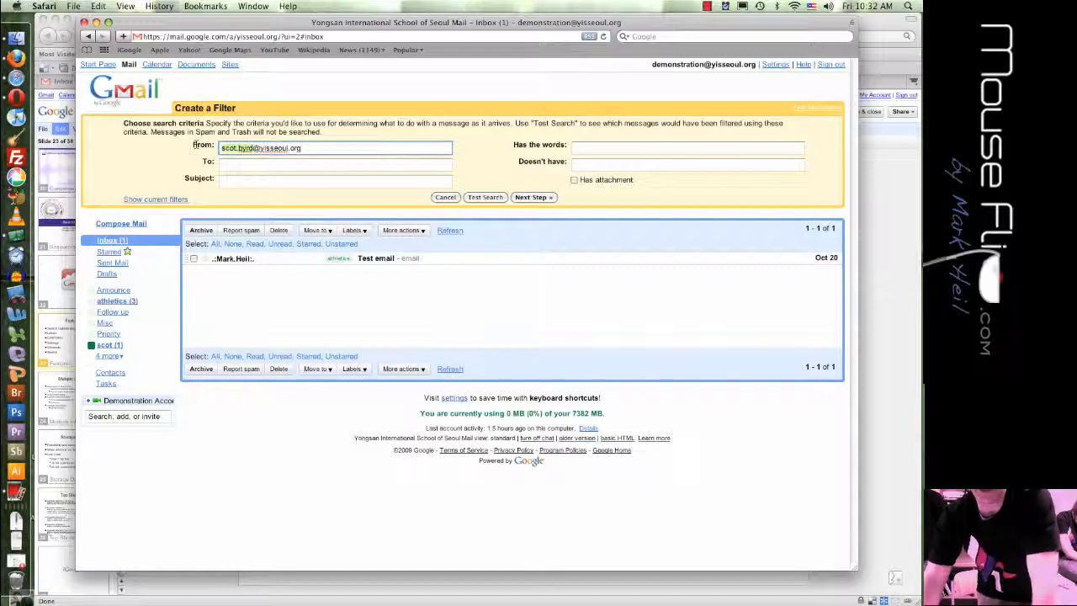
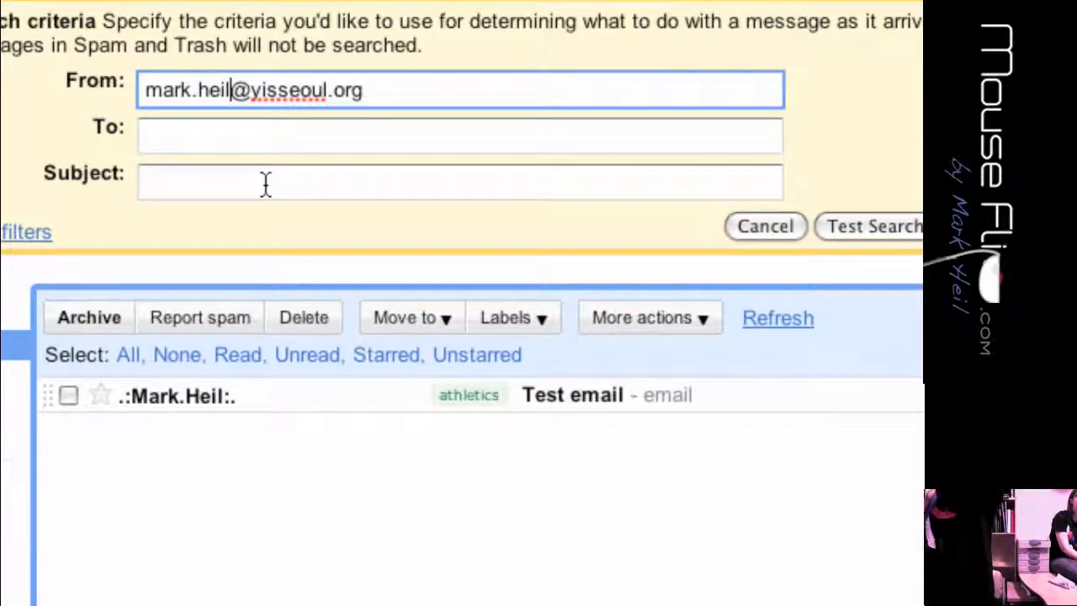
left_click(265, 184)
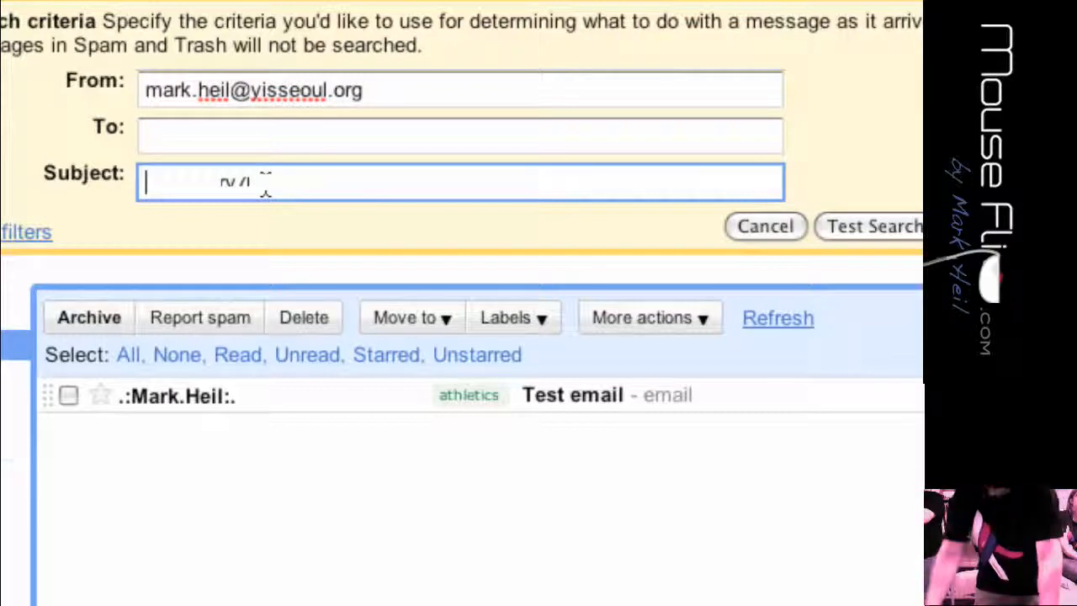
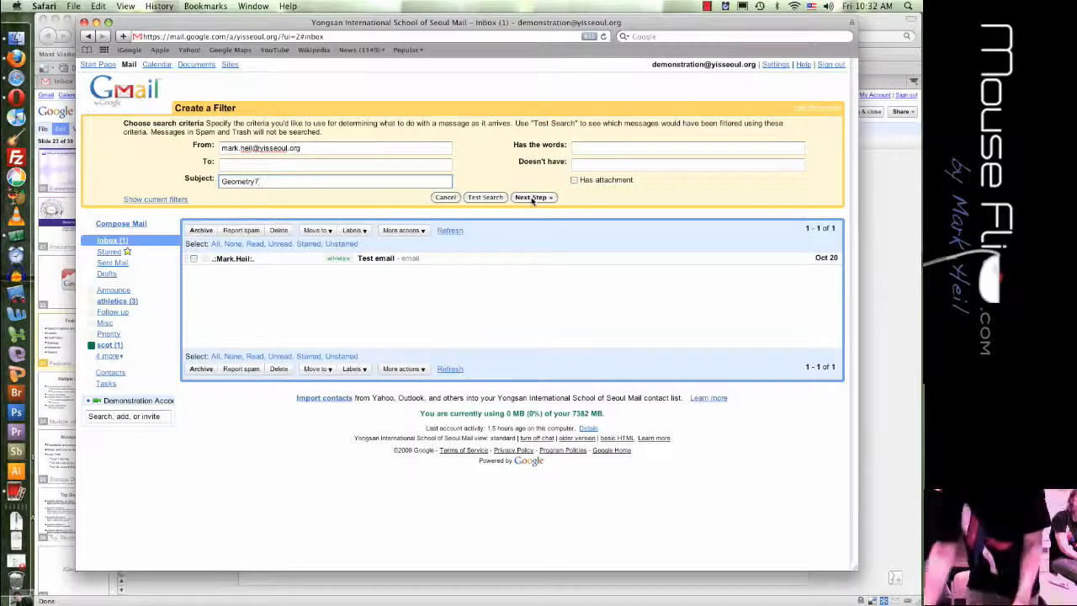
- Leave the Subject criterion blank and continue to the filter's action step
double_click(282, 179)
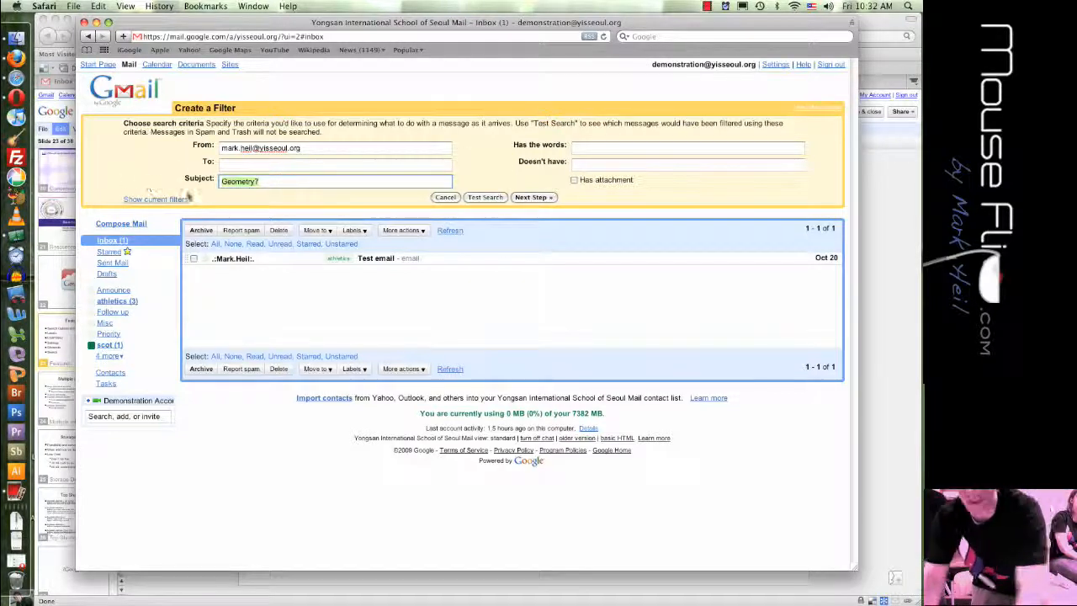
key("BackSpace")
left_click(317, 148)
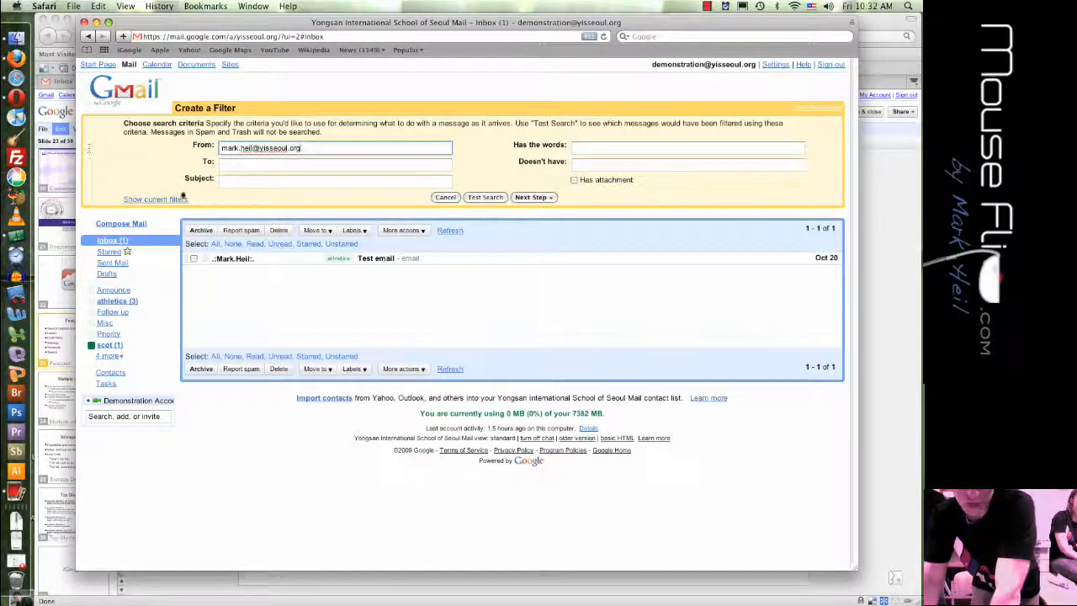
left_click(280, 179)
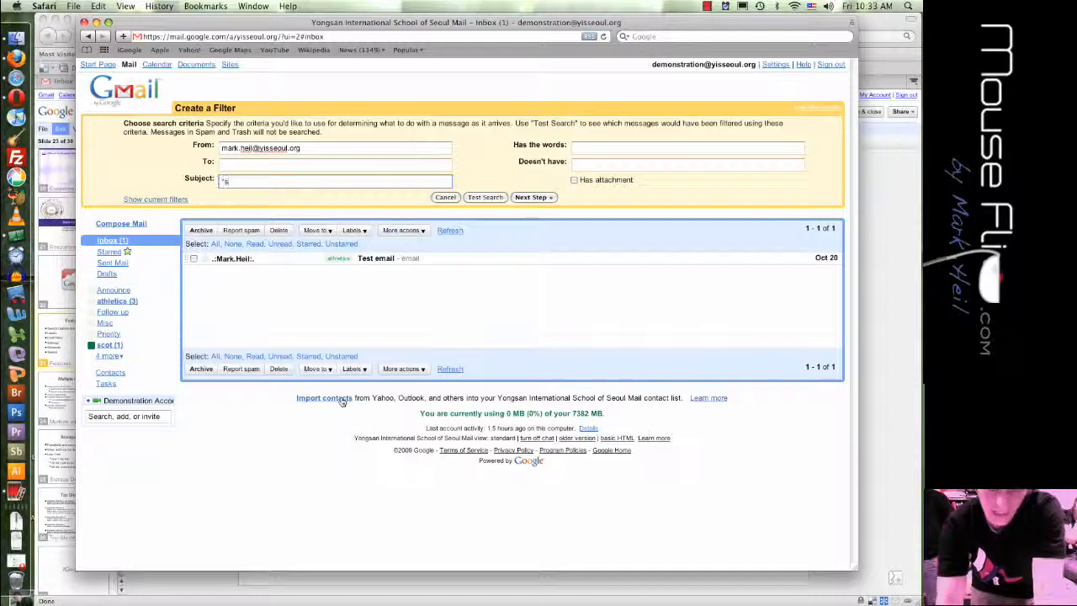
type("ve")
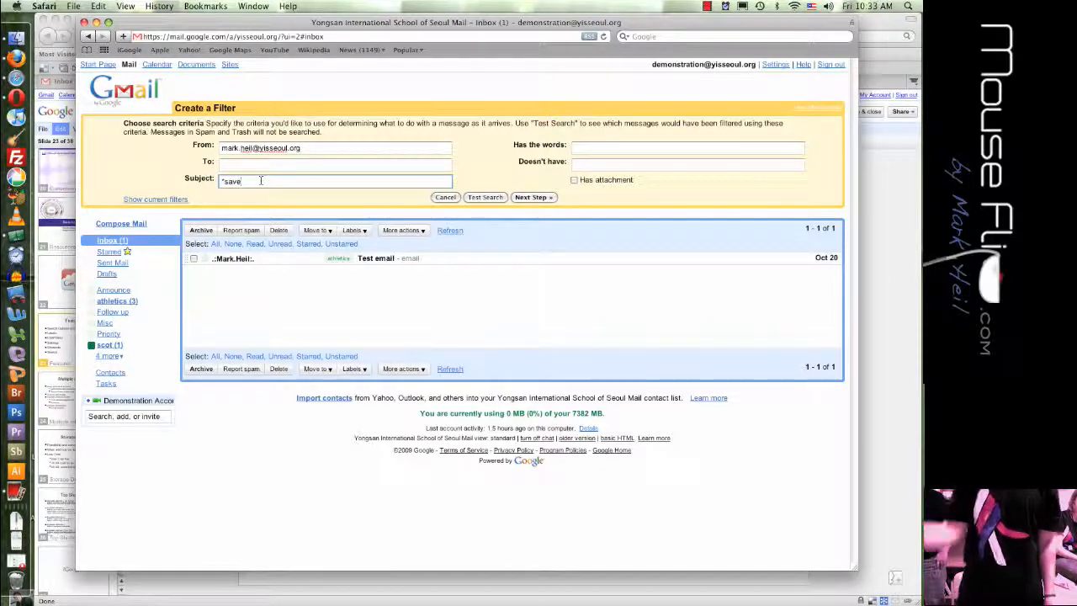
left_click_drag(260, 180, 139, 177)
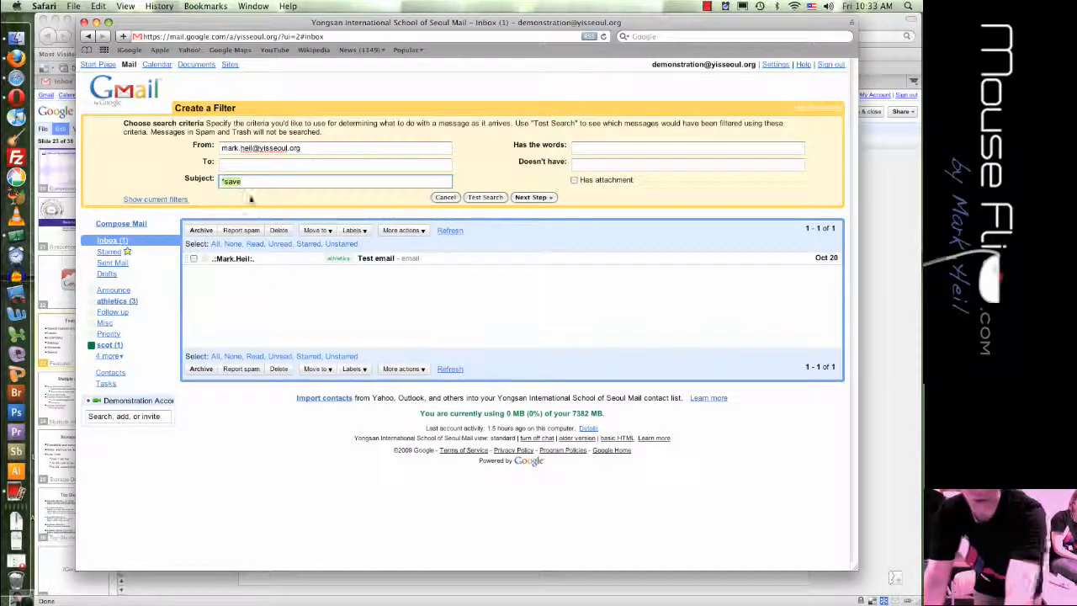
key("BackSpace")
left_click(531, 197)
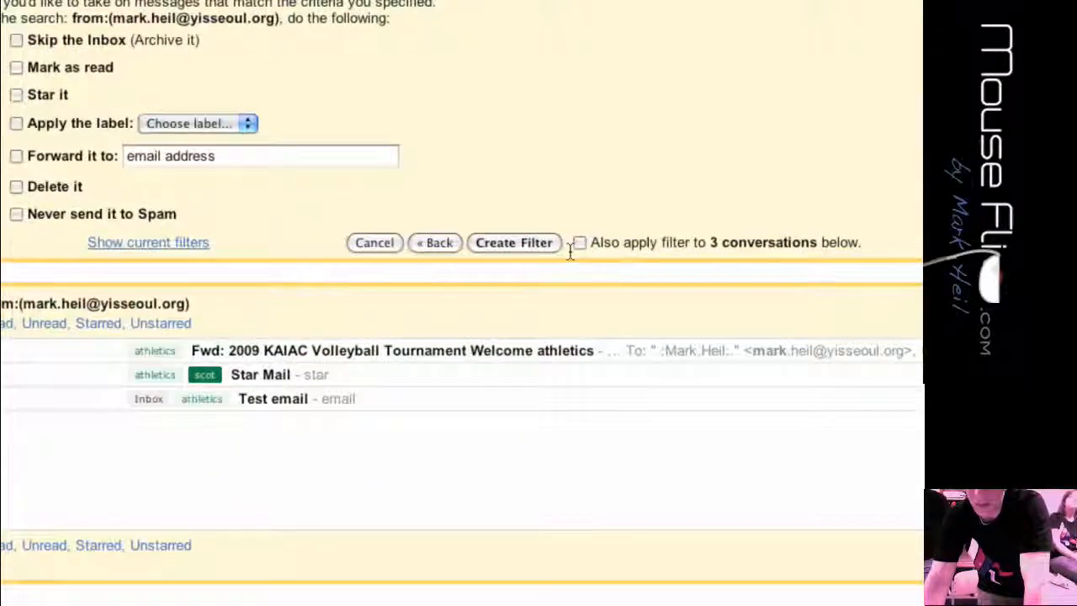
- Tick 'Also apply filter' to the 3 matches, choose label 'scot', and toggle Skip the Inbox
left_click(562, 246)
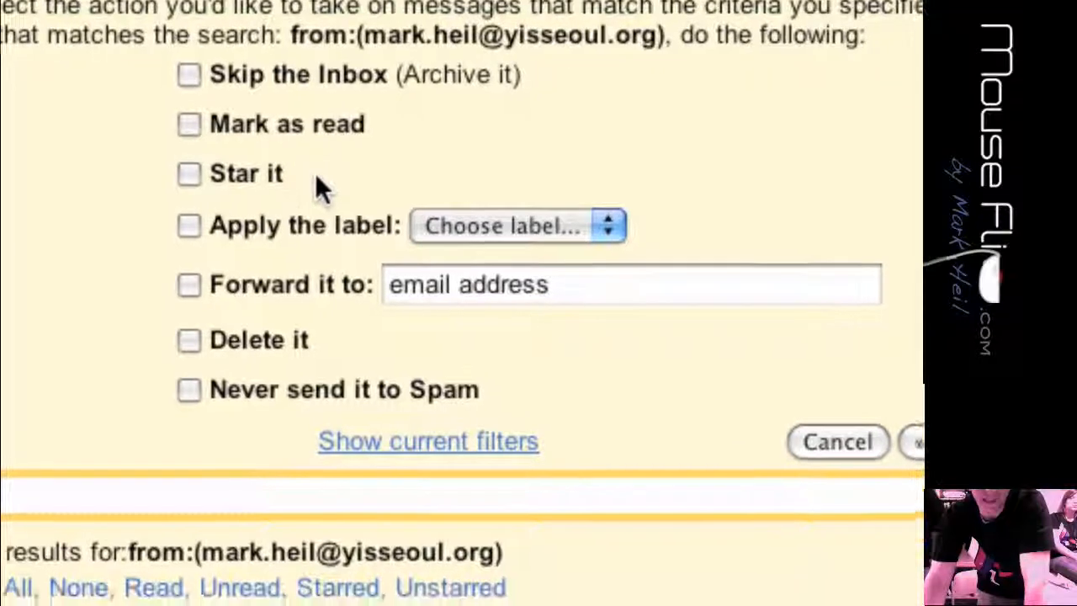
left_click(434, 236)
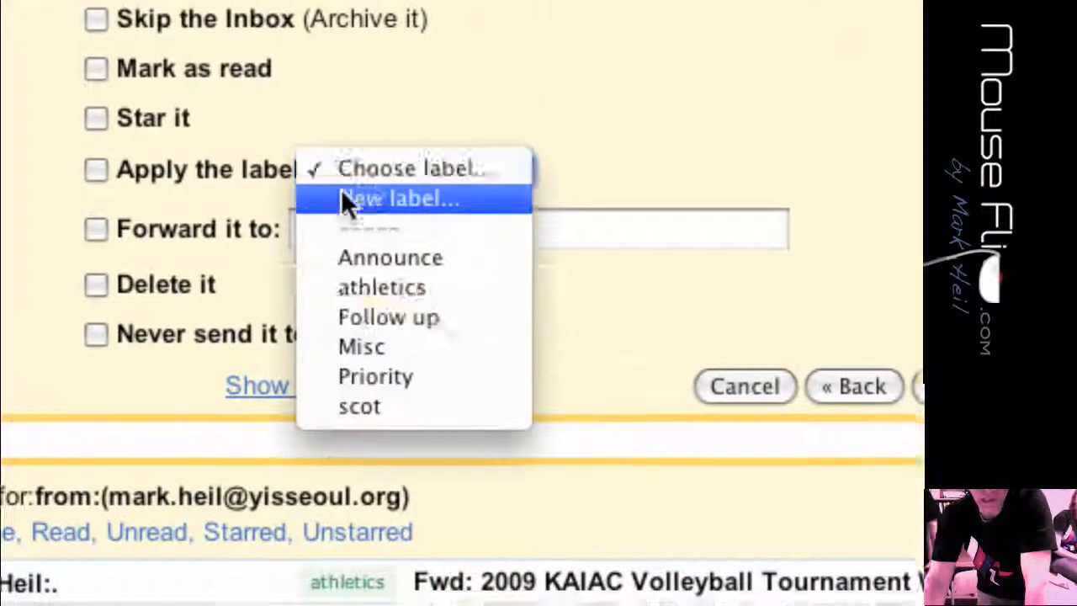
left_click(357, 406)
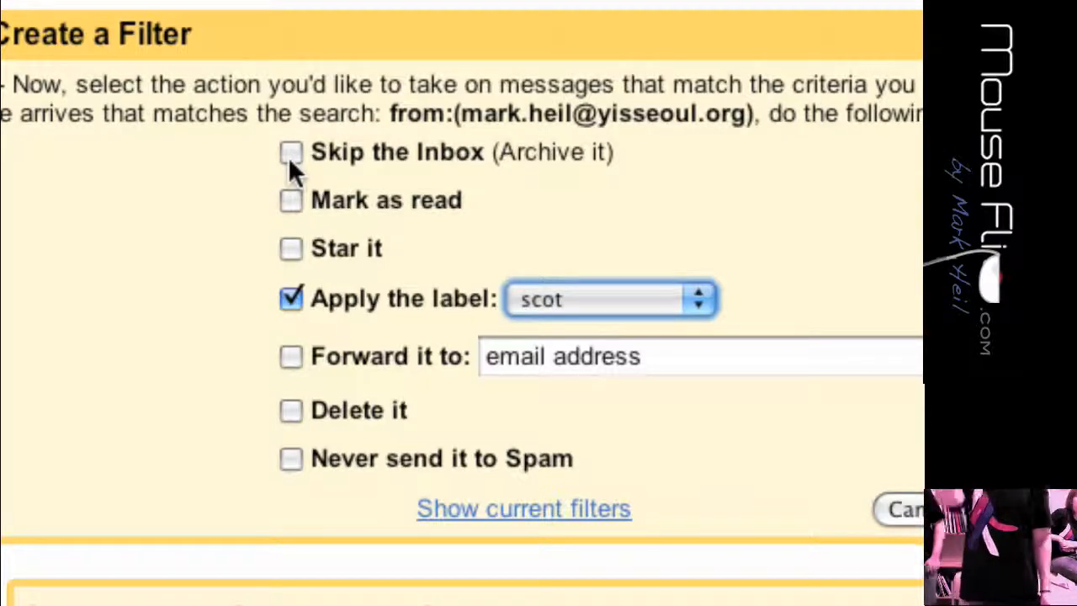
left_click(289, 154)
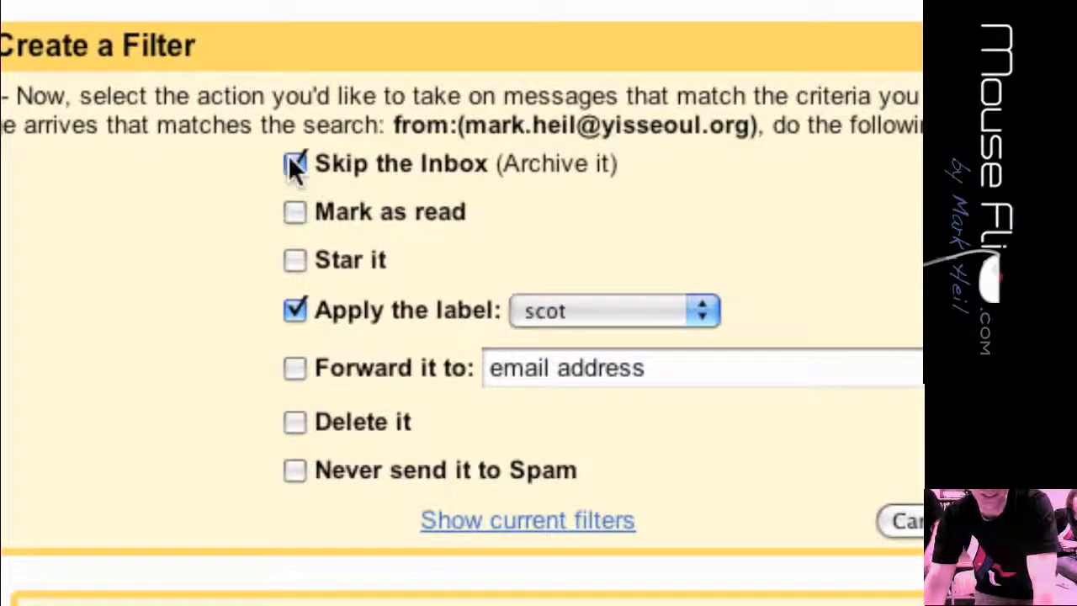
left_click(290, 160)
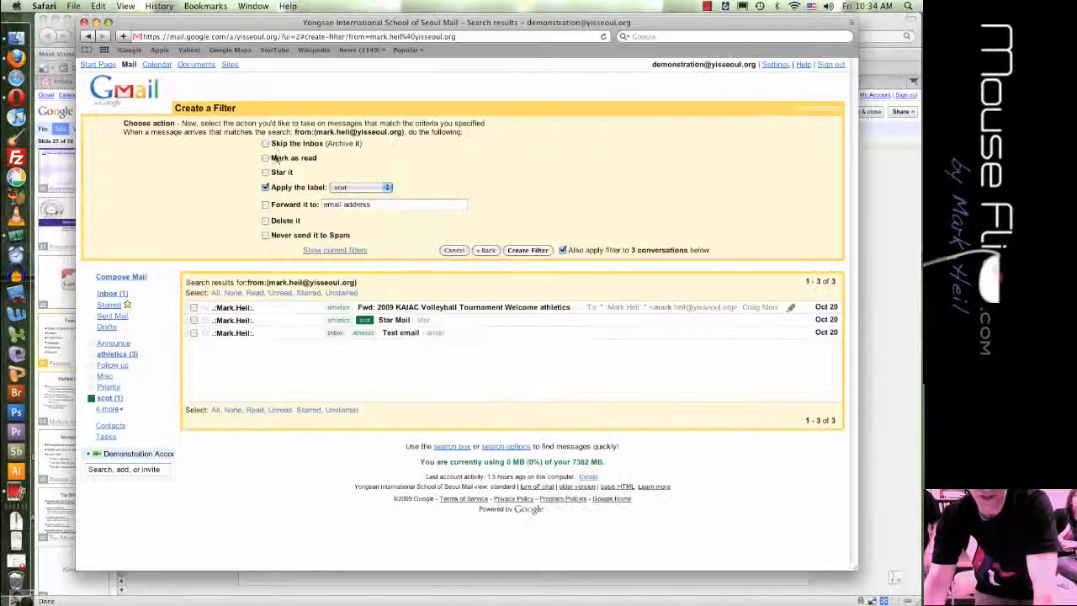
- Create the filter, check scot's 3 conversations and the inbox, then return to Settings > Filters
left_click(528, 251)
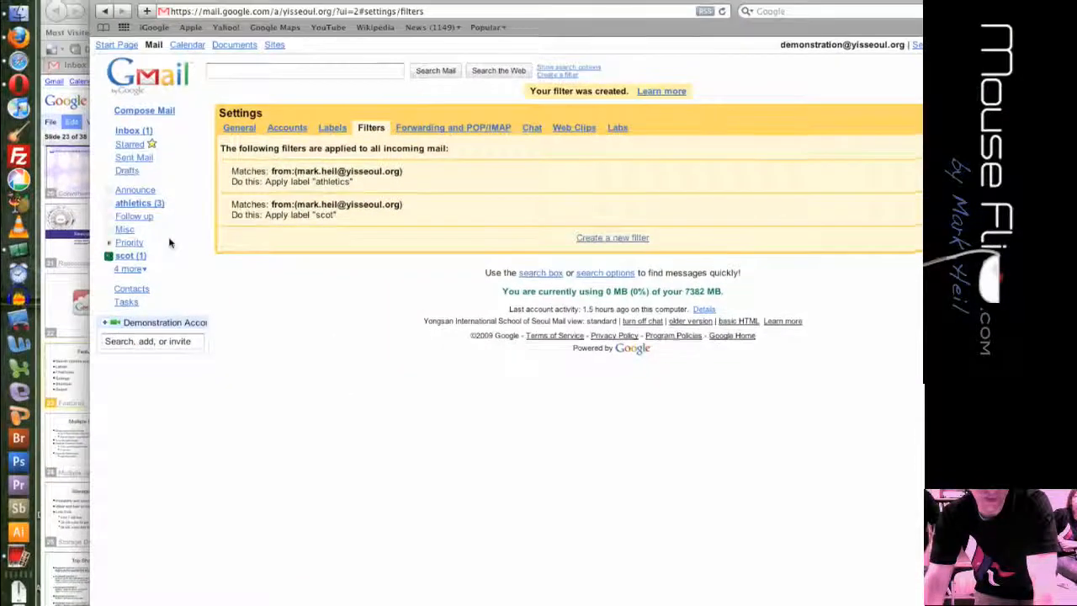
left_click(131, 255)
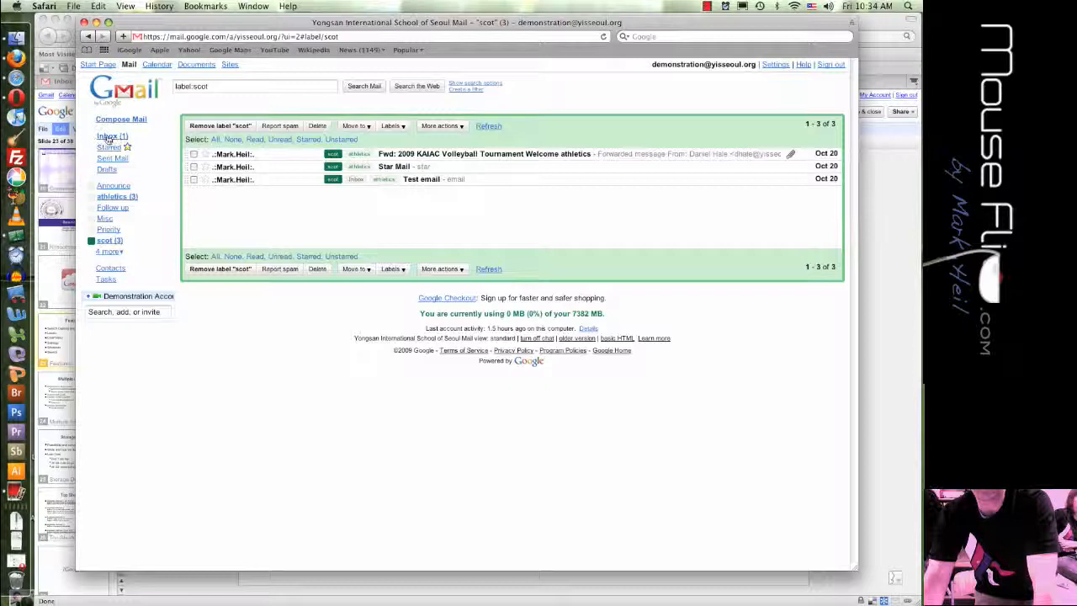
left_click(108, 137)
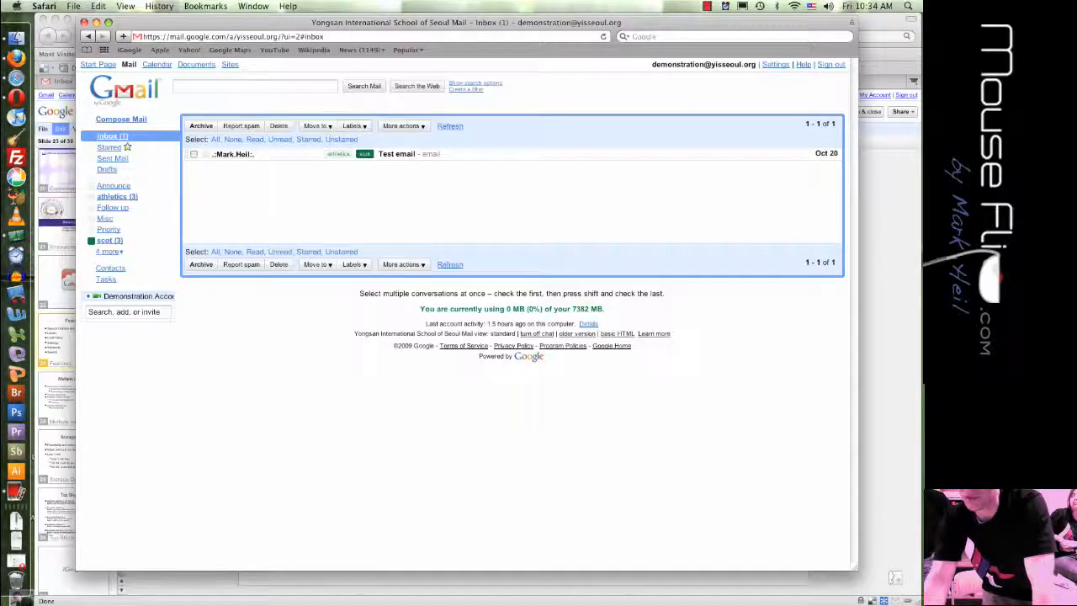
left_click(88, 36)
left_click(89, 36)
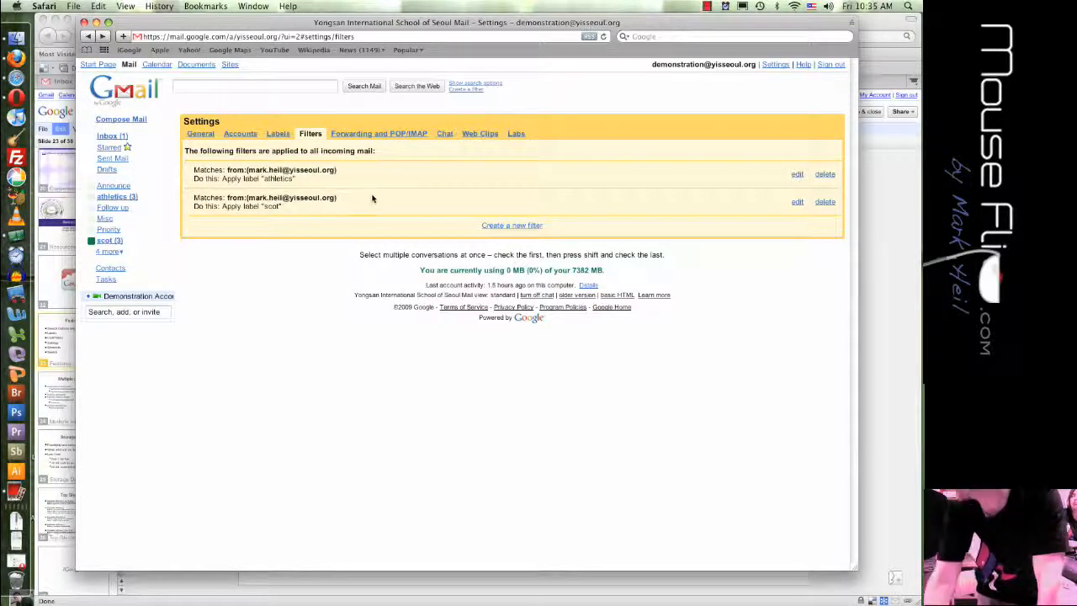
- In General settings, set Maximum page size to 25 and choose 'Keyboard shortcuts on'
left_click(199, 134)
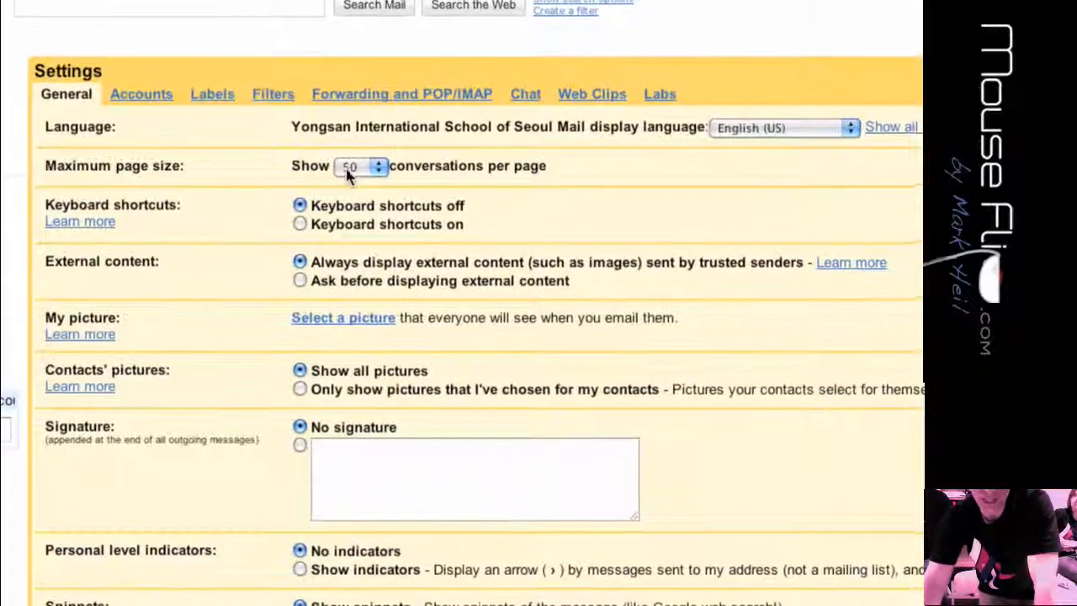
left_click(349, 173)
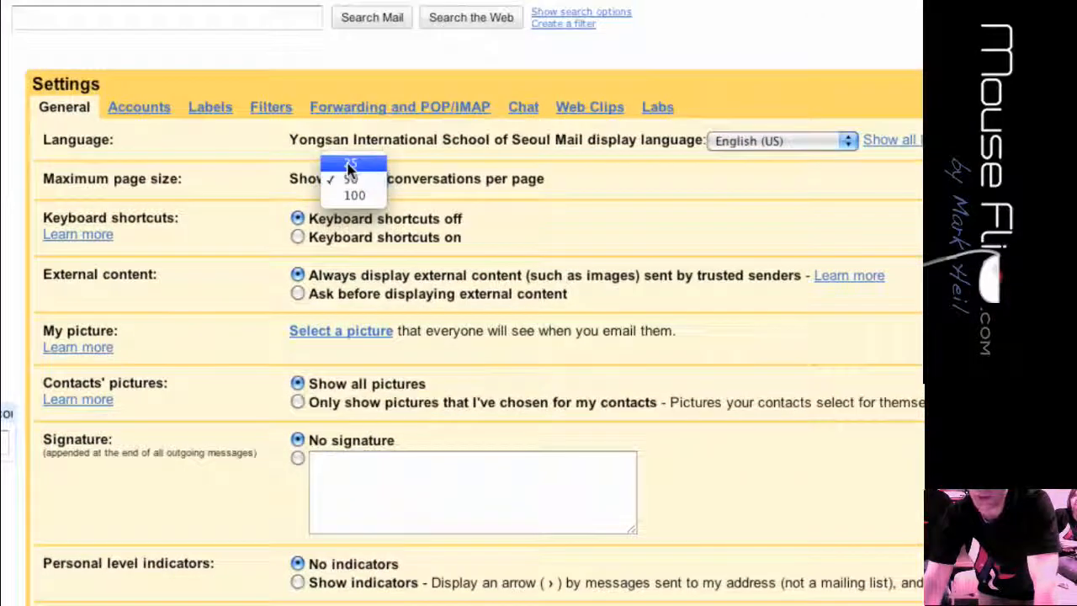
left_click(352, 156)
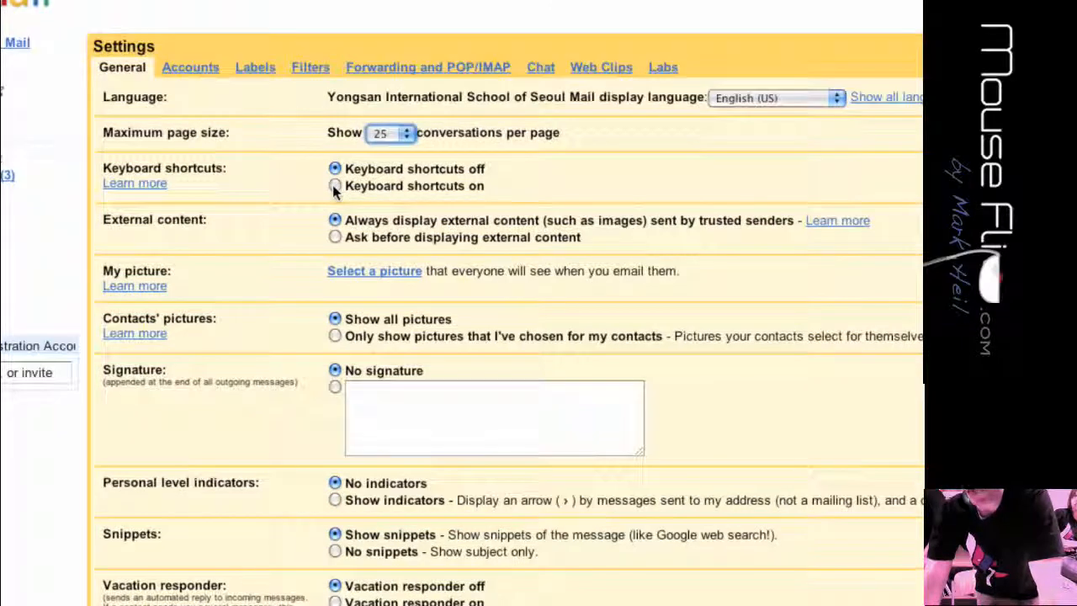
left_click(334, 187)
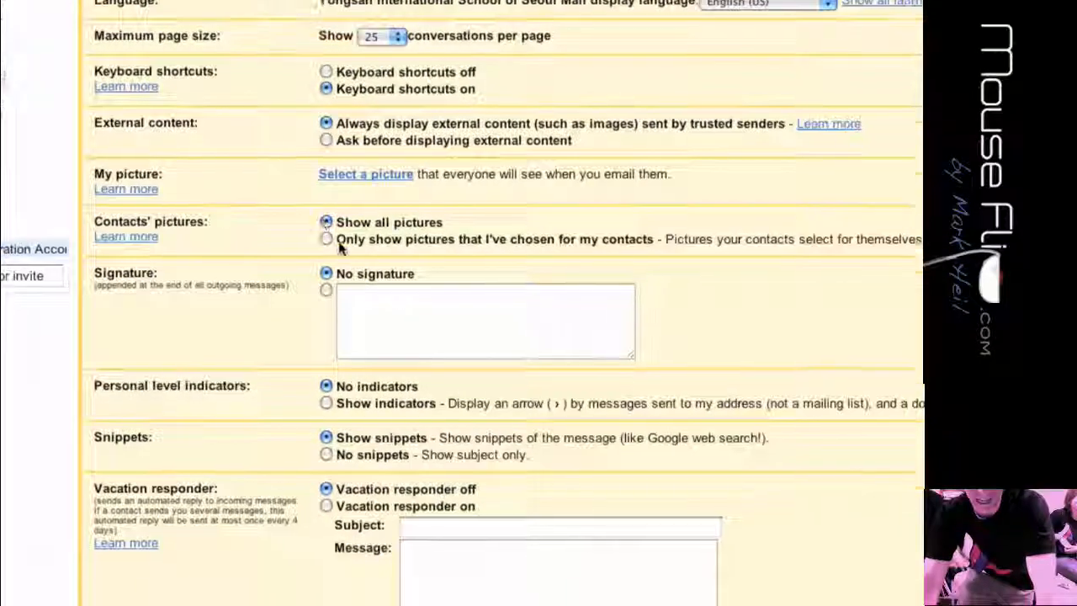
- Choose the custom signature option and 'No snippets', then view the Accounts settings
left_click(363, 366)
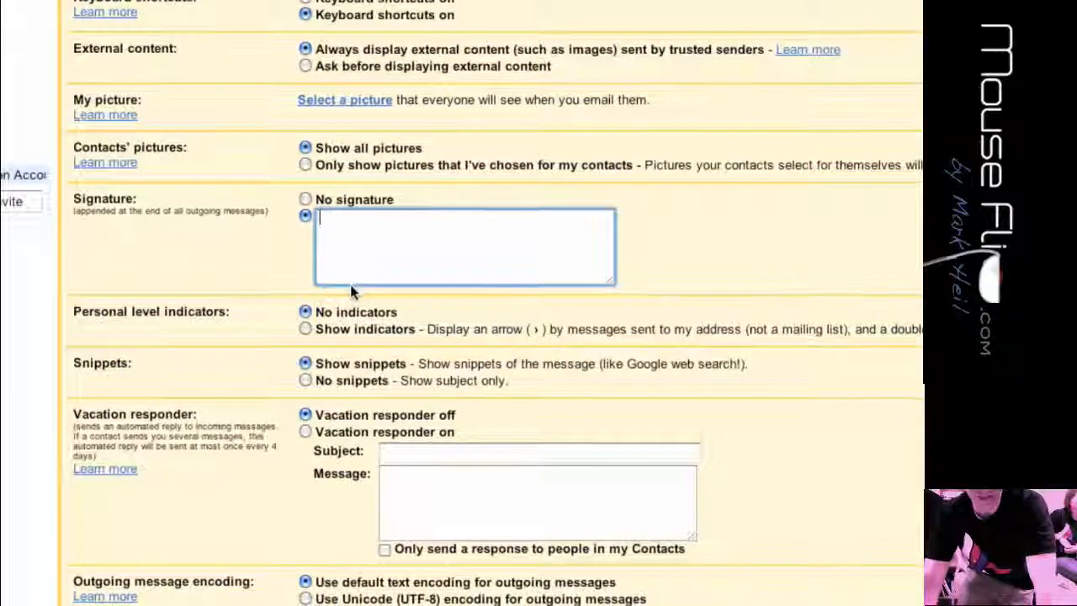
left_click(310, 312)
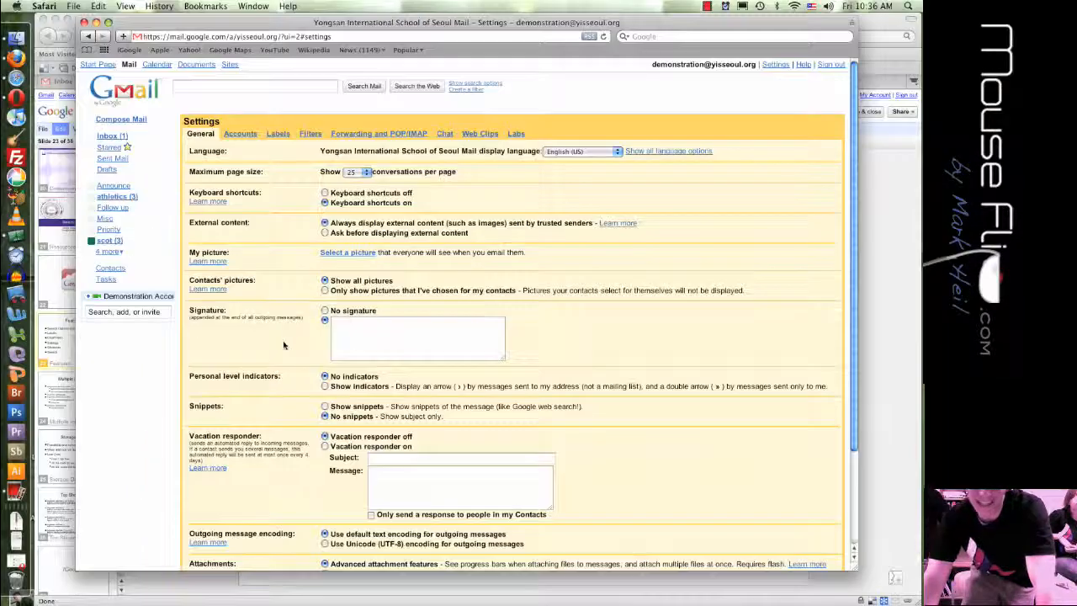
left_click(241, 135)
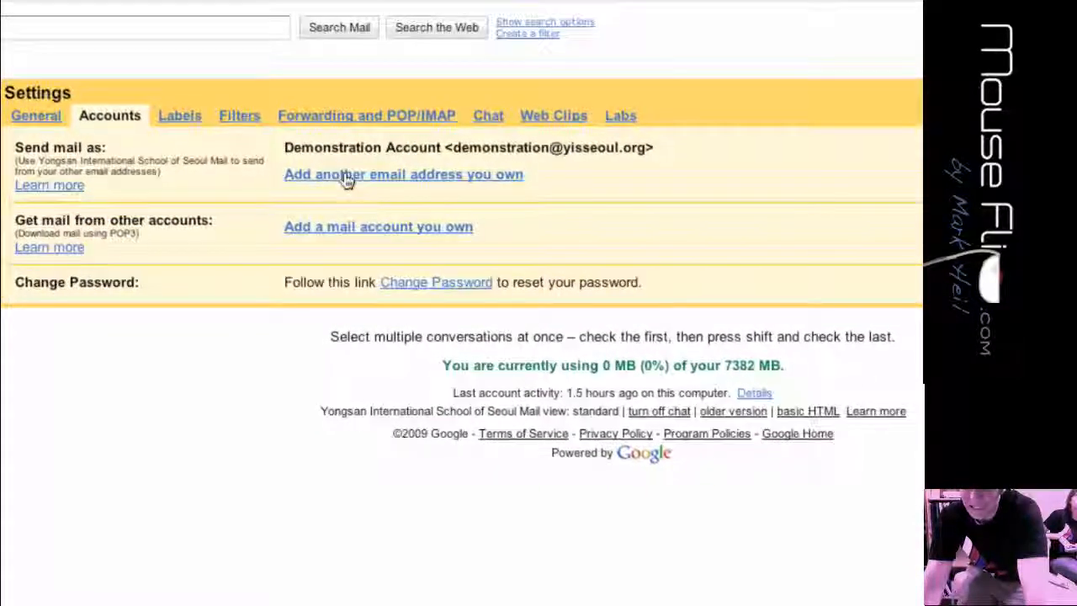
left_click(344, 174)
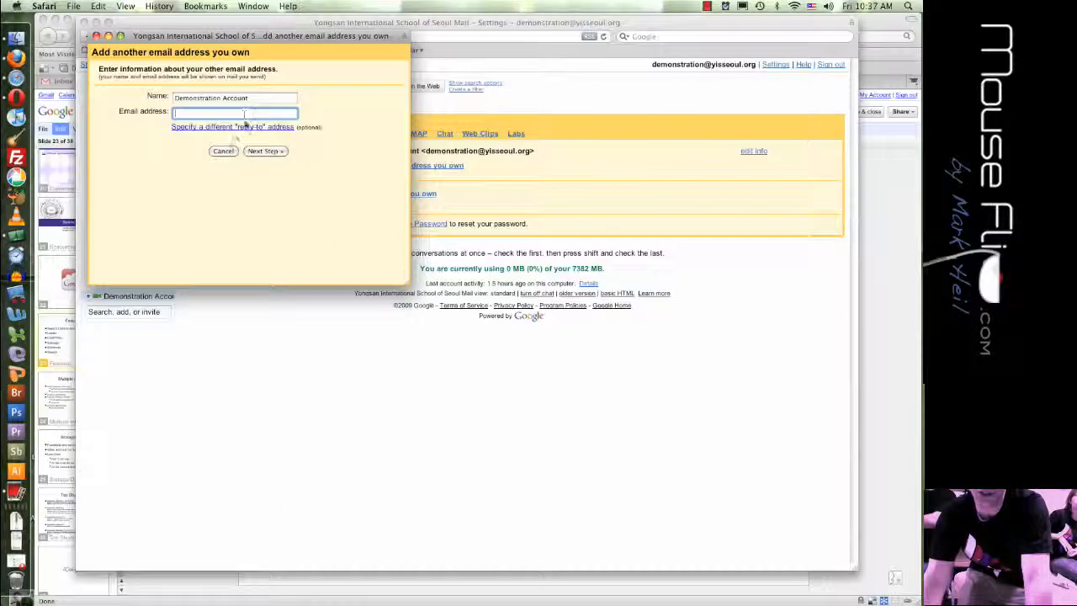
left_click(224, 152)
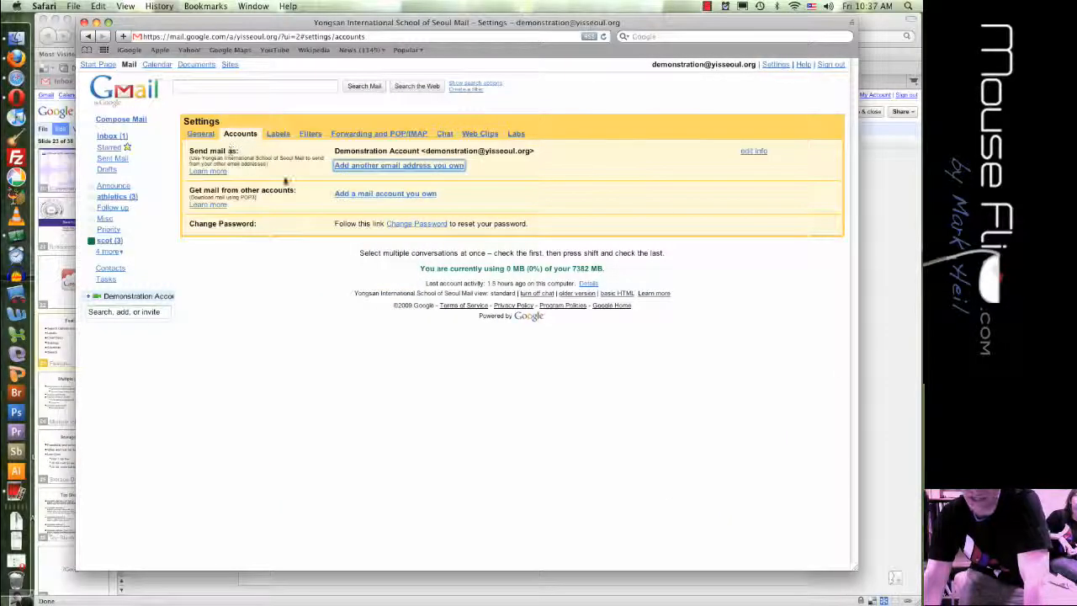